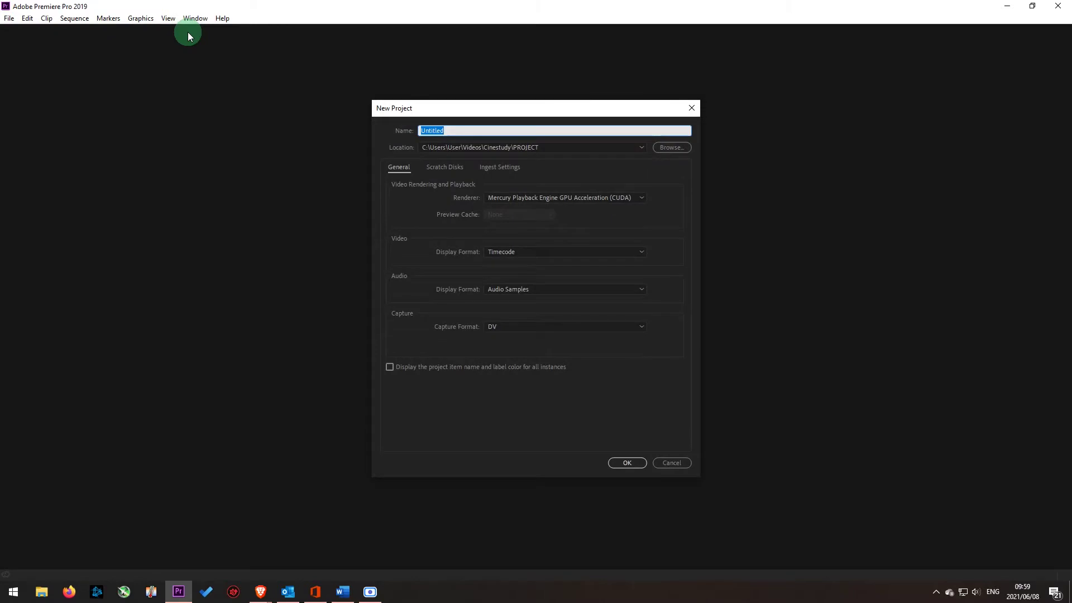
- Name the new project "09-06-21 Lesson 1 - The Interface" and create it with the default settings
type("09")
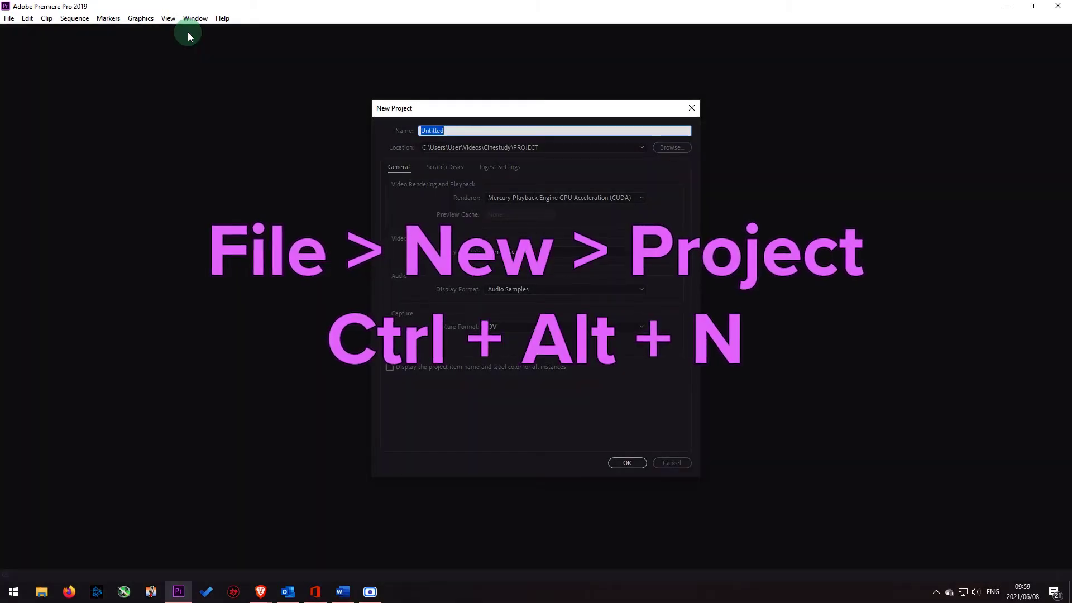
type("-")
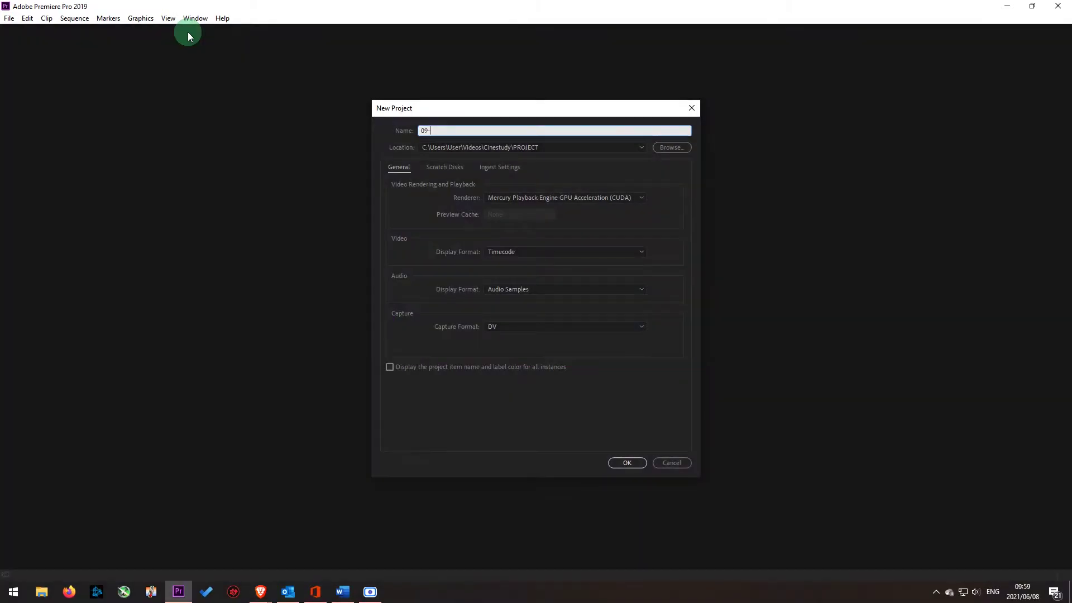
type("06-21 Lesson")
type("1 - The Interface")
left_click(631, 462)
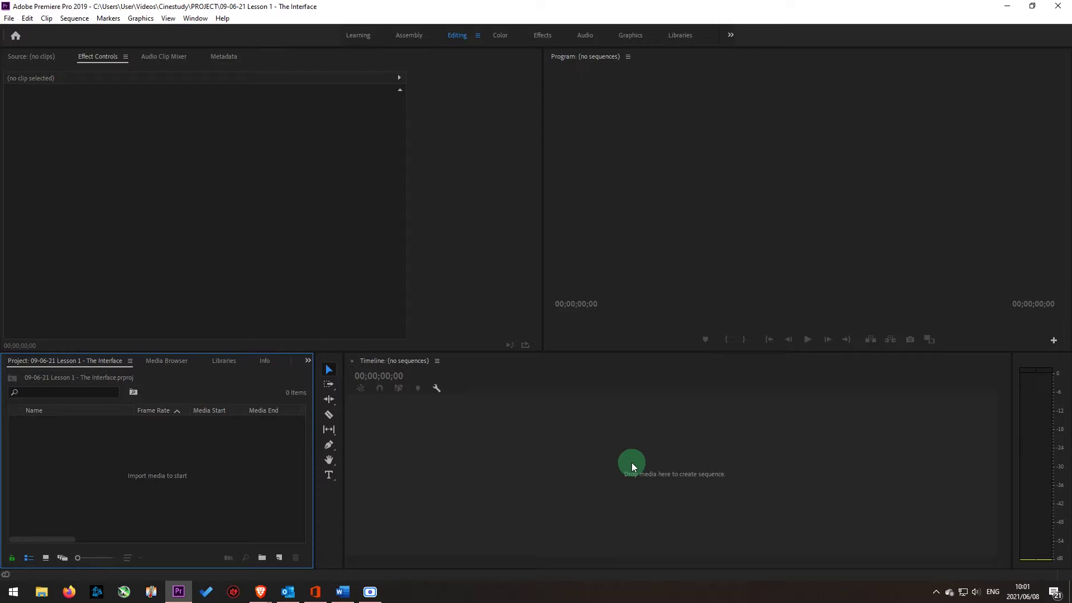
left_click(81, 136)
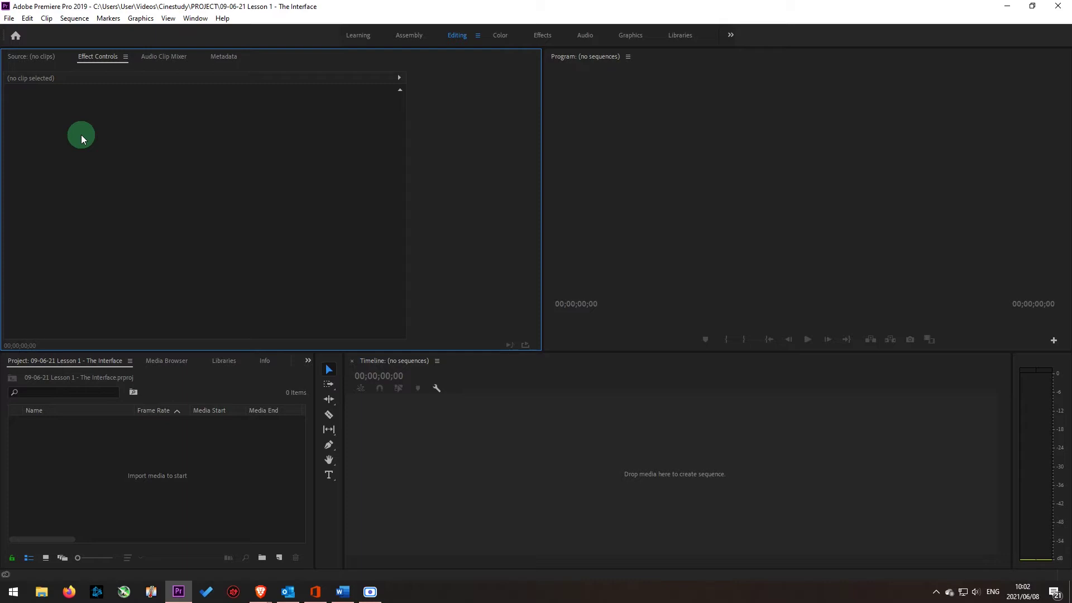
left_click(788, 251)
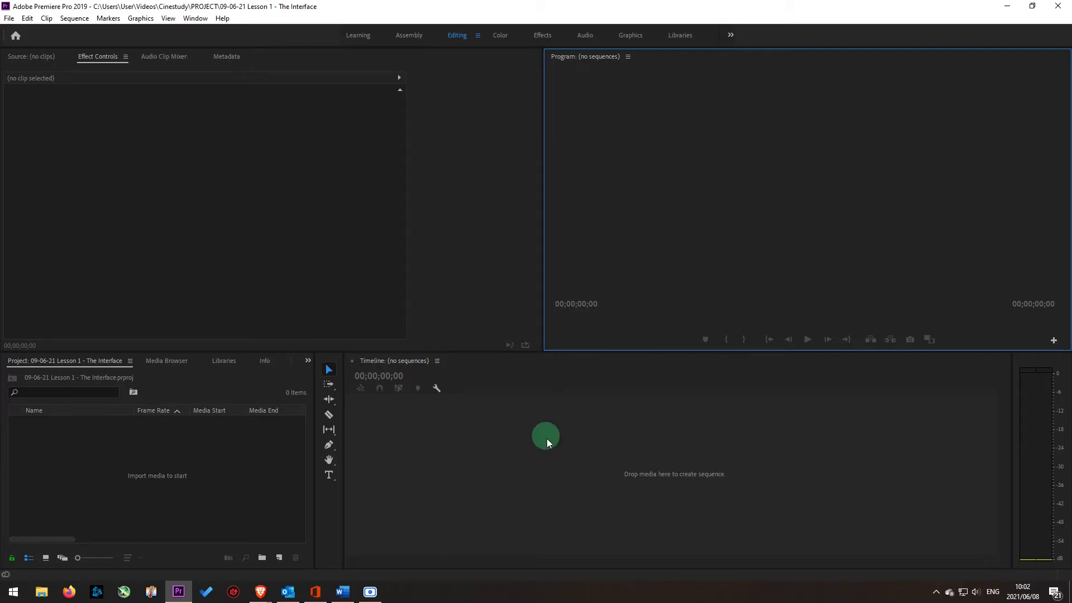
left_click(549, 452)
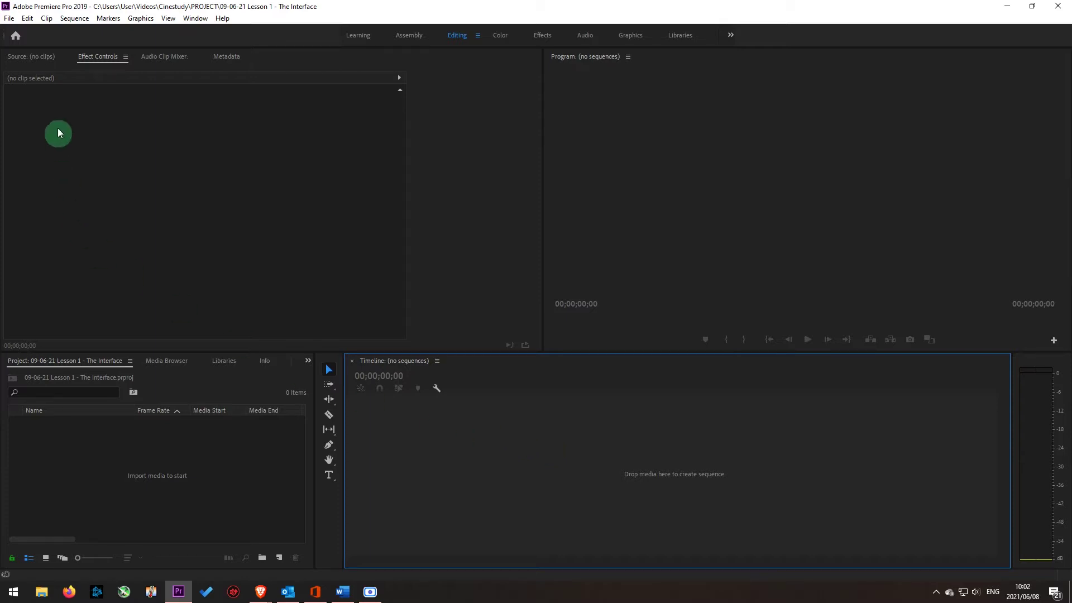
- Start a media import and browse to the Videos > Cinestudy > SOURCE MEDIA > CONVERTED folder
left_click(10, 19)
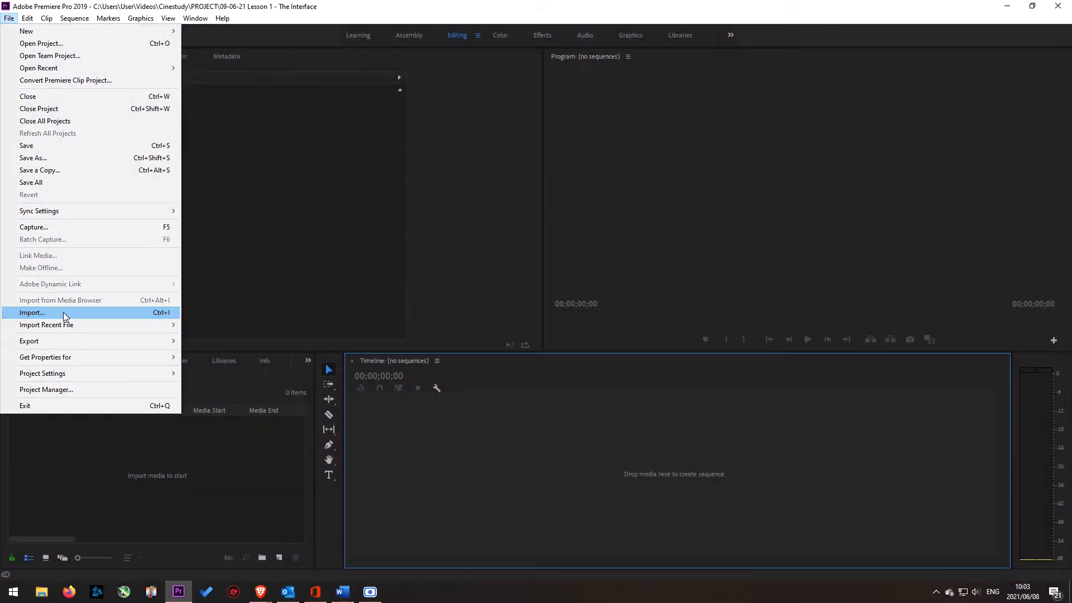
left_click(63, 313)
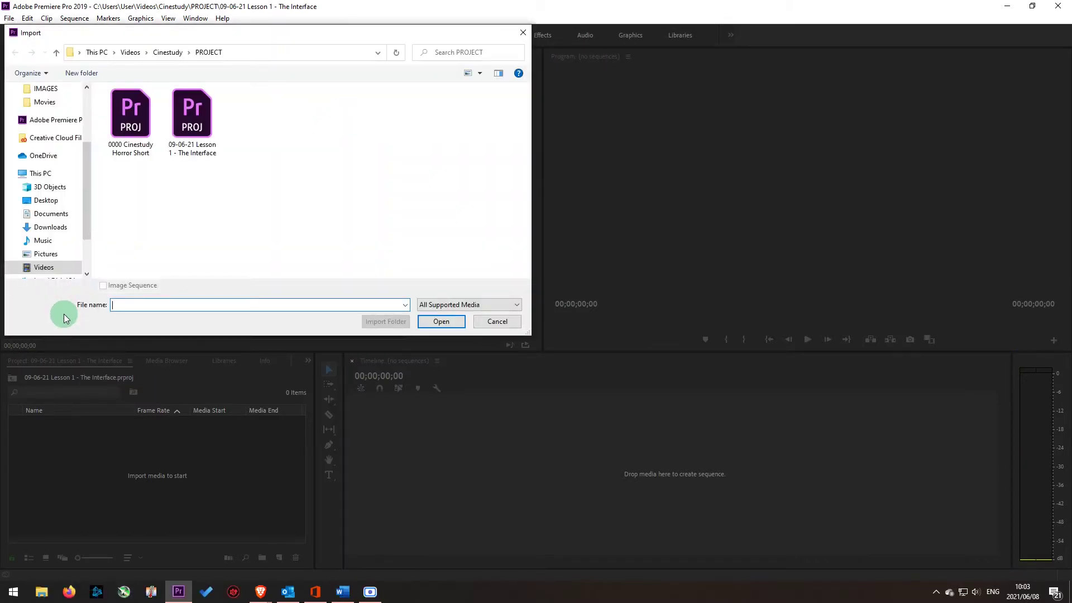
left_click(44, 267)
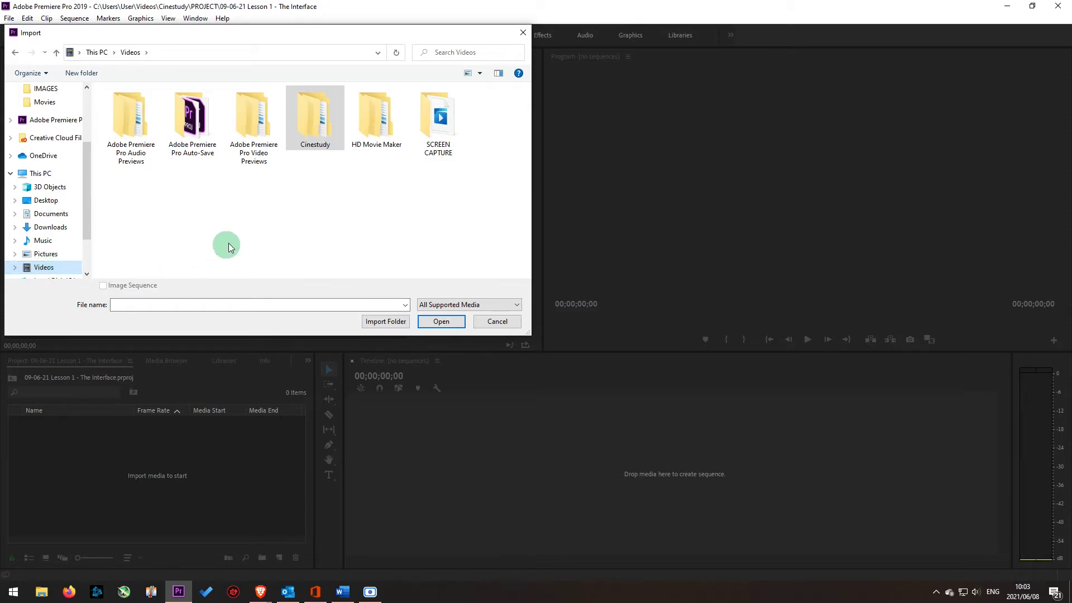
left_click(300, 134)
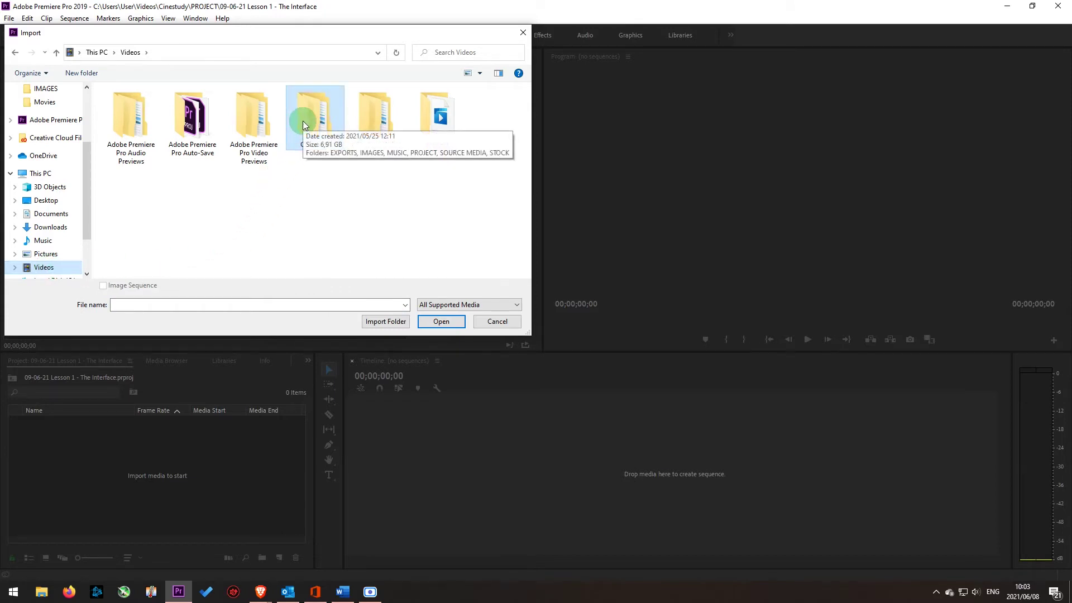
double_click(302, 120)
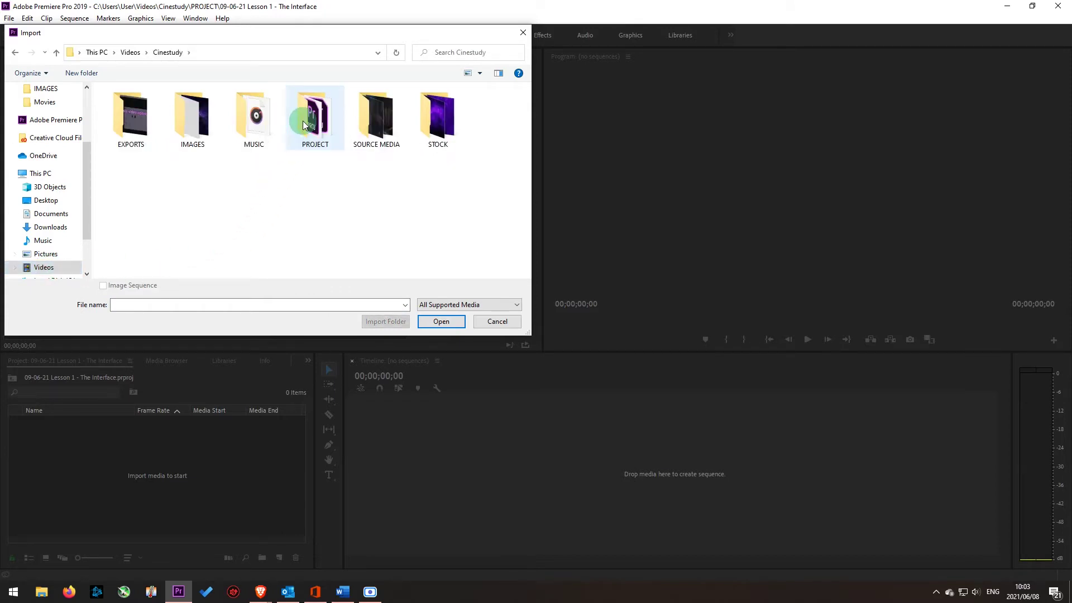
left_click(369, 128)
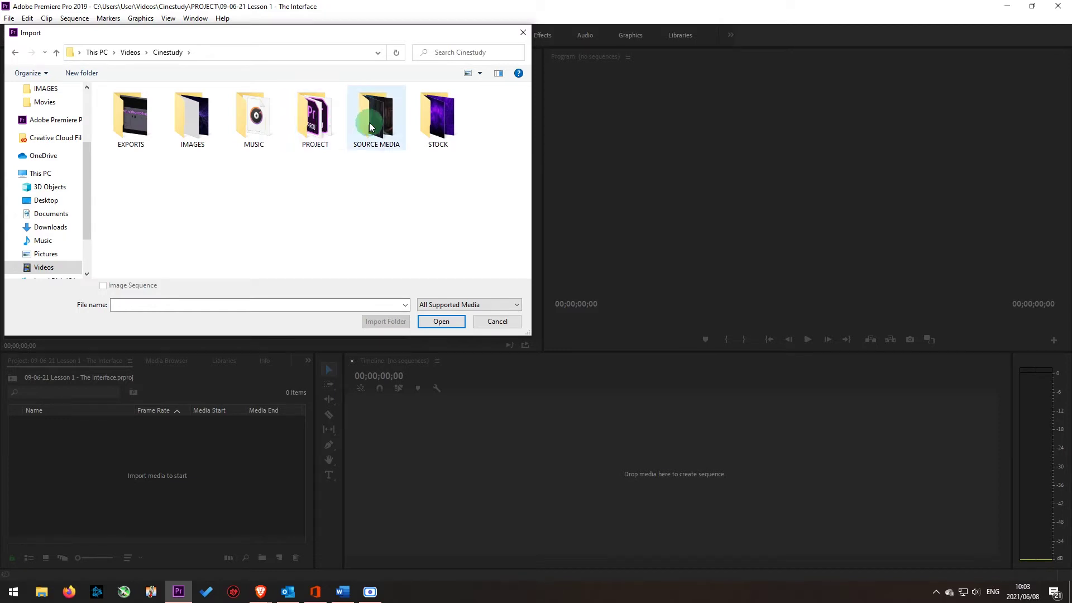
double_click(370, 126)
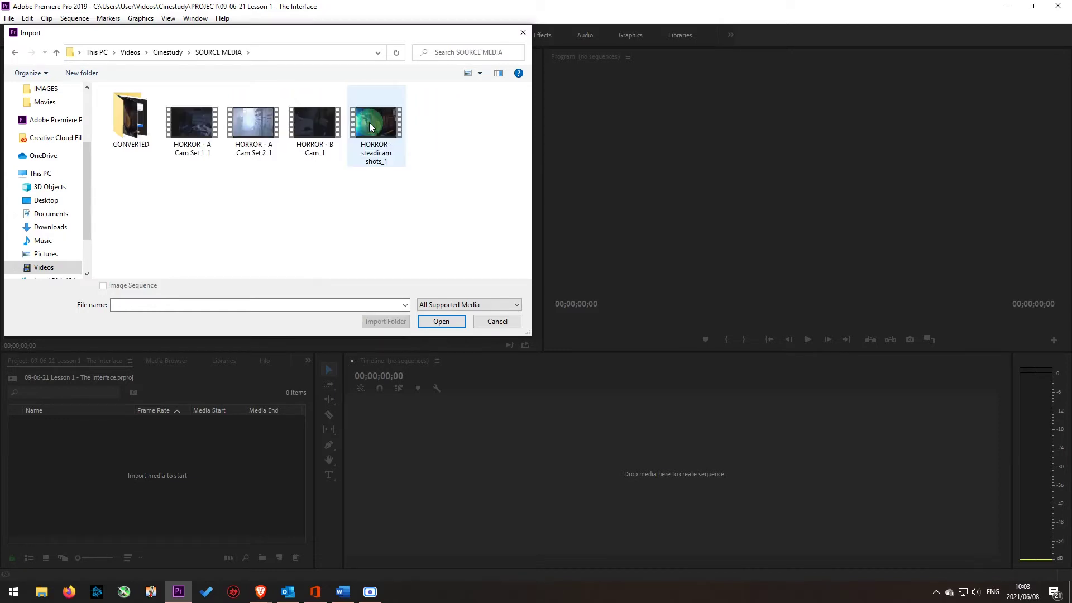
left_click(371, 200)
left_click(373, 251)
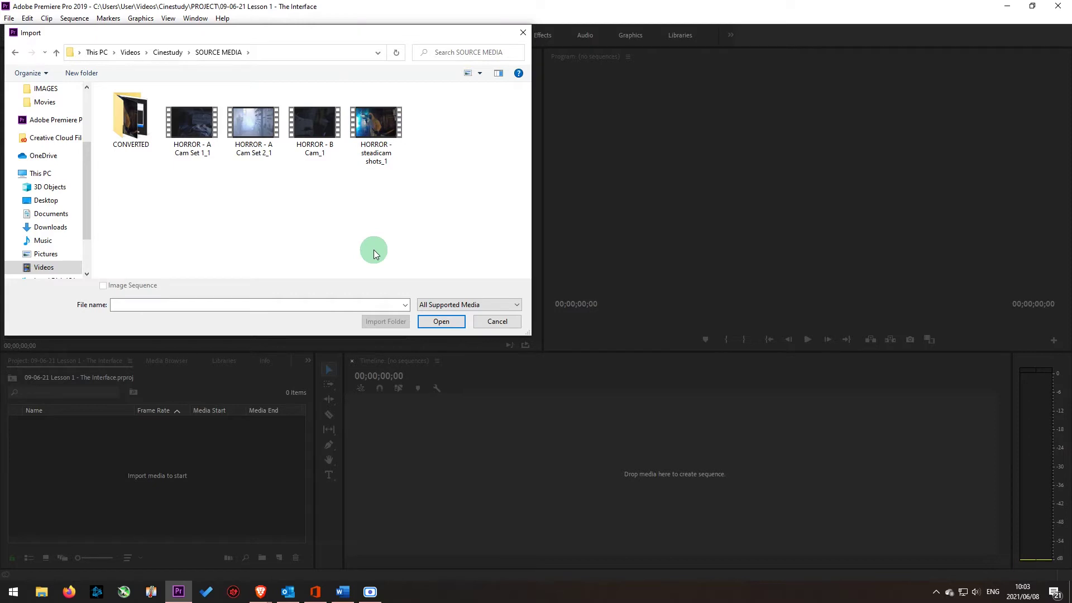
double_click(129, 129)
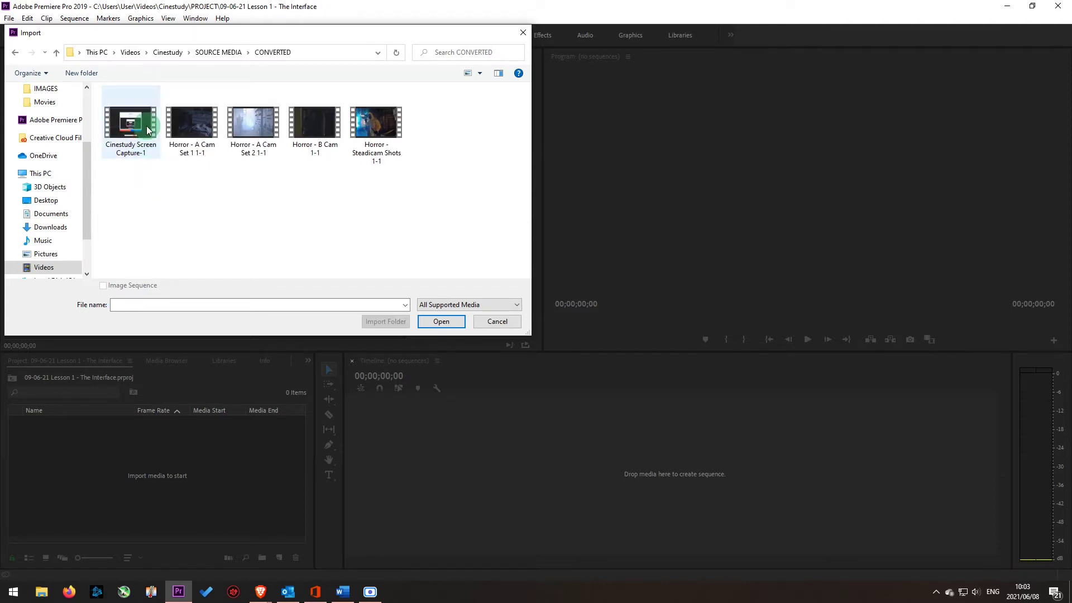
- Import the four Horror clips, from A Cam Set 1 through Steadicam Shots, leaving out the Cinestudy Screen Capture file
left_click(198, 125)
left_click(393, 135, "ctrl")
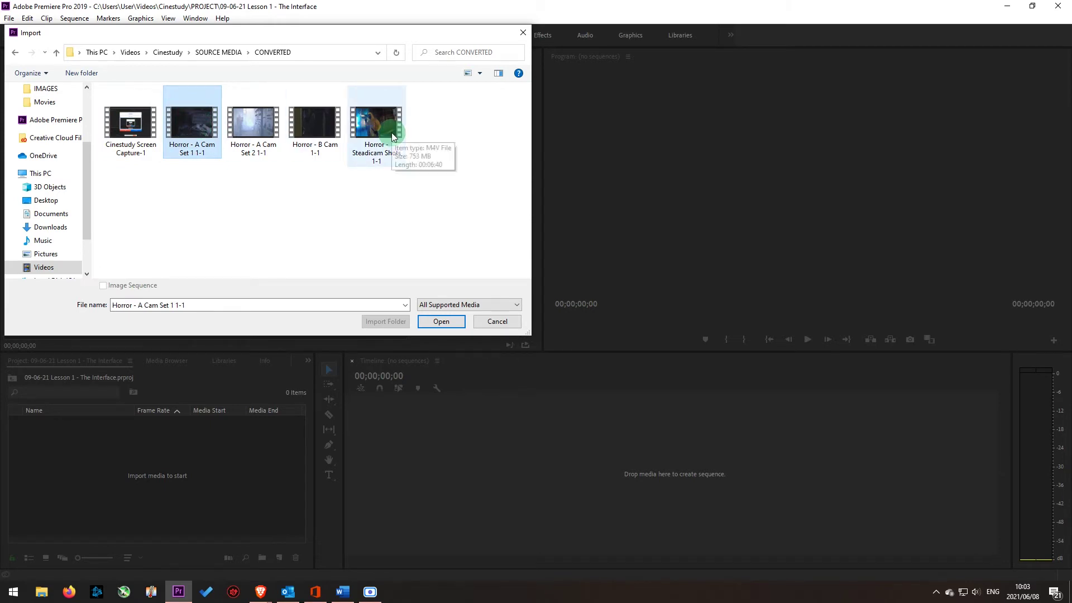
left_click(391, 132, "shift")
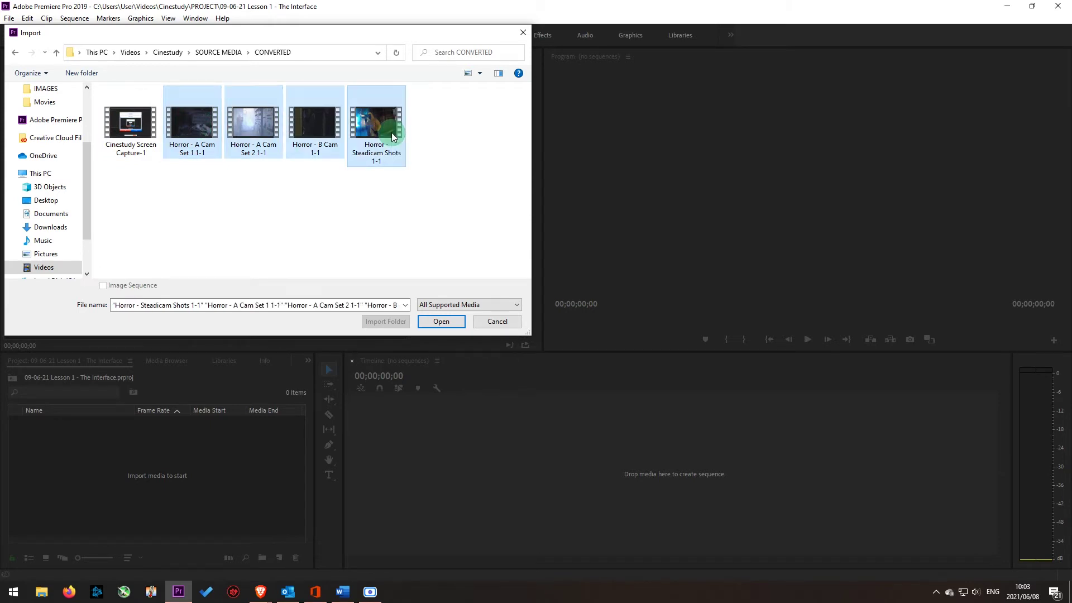
left_click(441, 322)
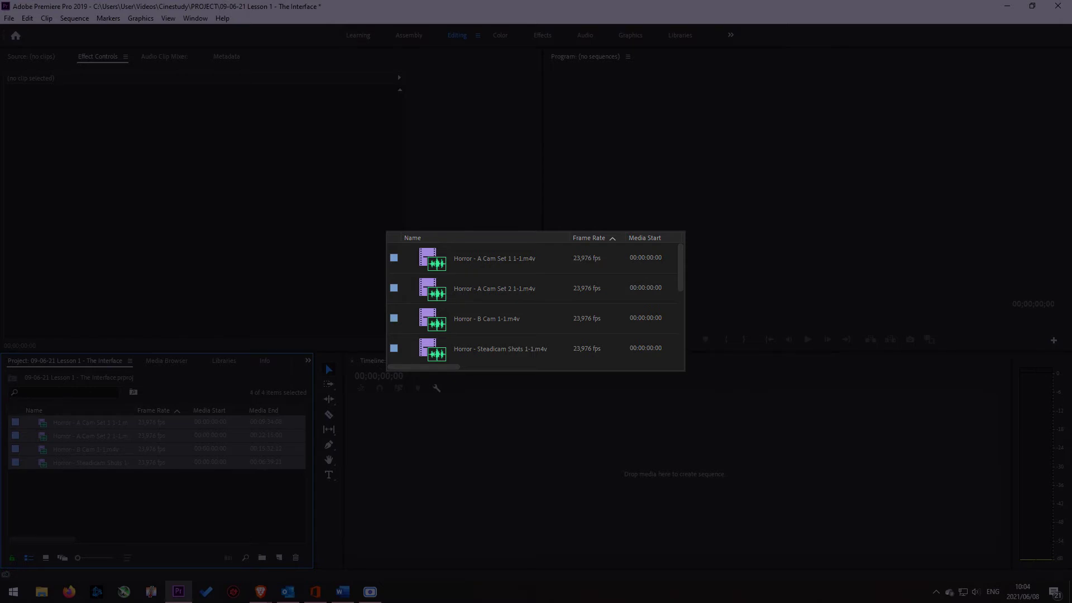
- Show the imported project clips as thumbnails in Icon View and deselect them all
left_click(46, 558)
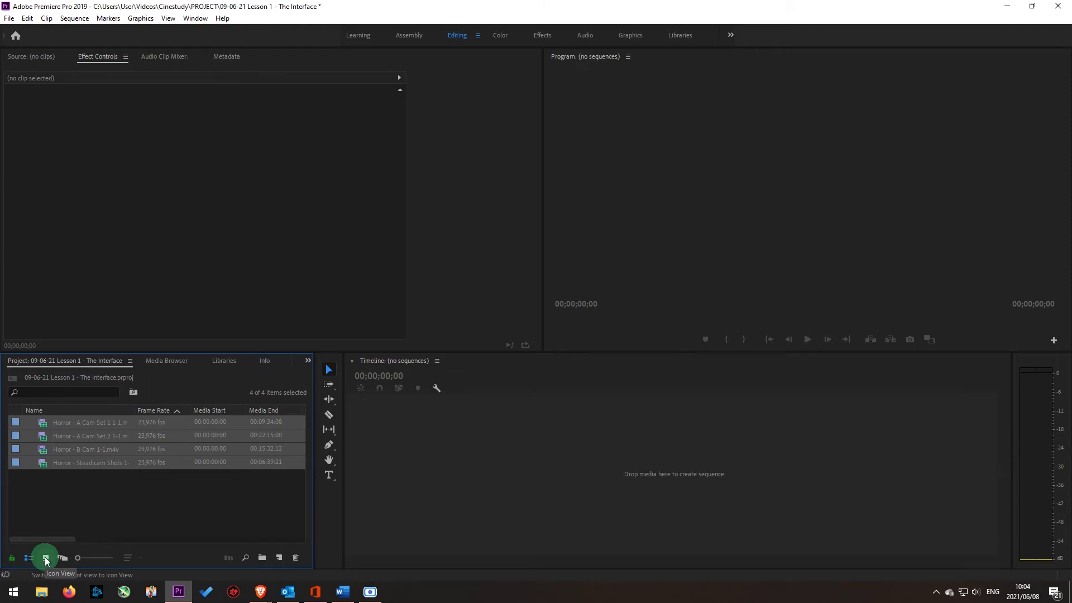
left_click(46, 558)
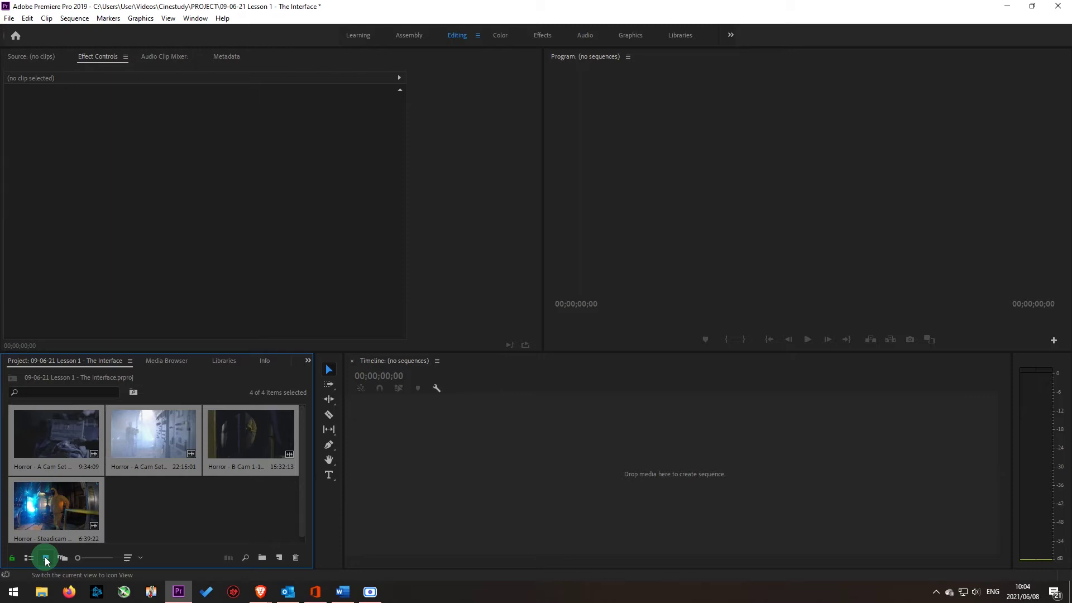
left_click(169, 517)
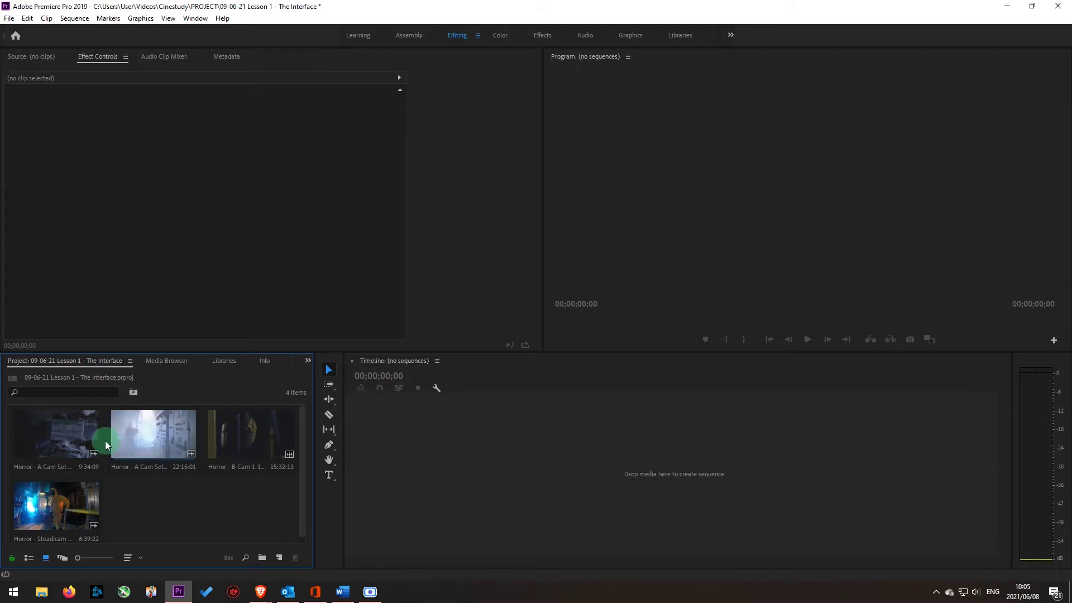
- Open the Horror - A Cam Set 2 1-1 clip in the Source monitor and play it from the beginning
left_click(159, 440)
double_click(159, 444)
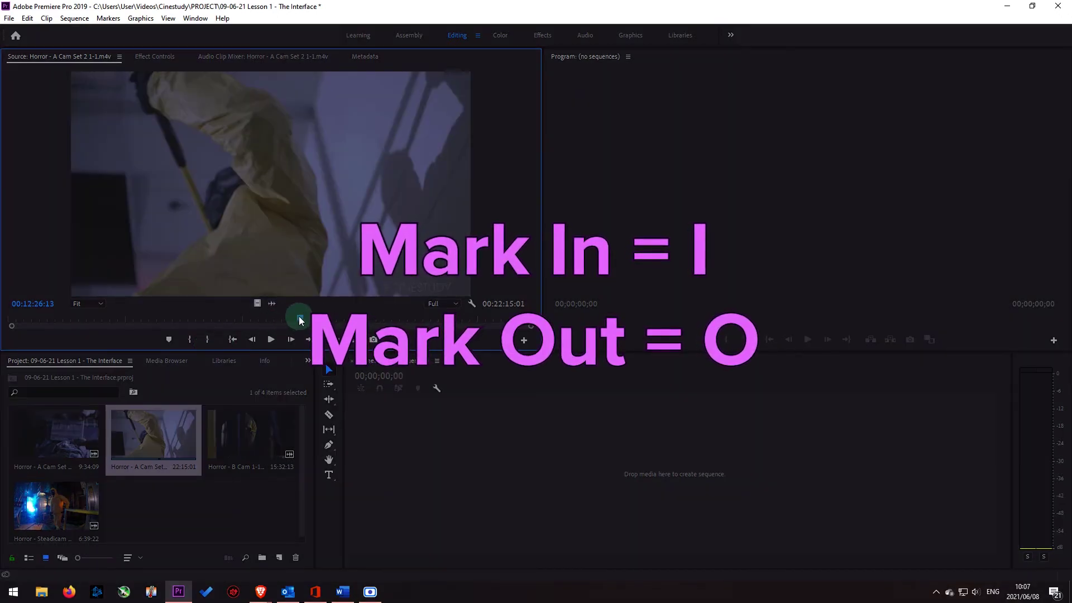
left_click_drag(299, 316, 2, 304)
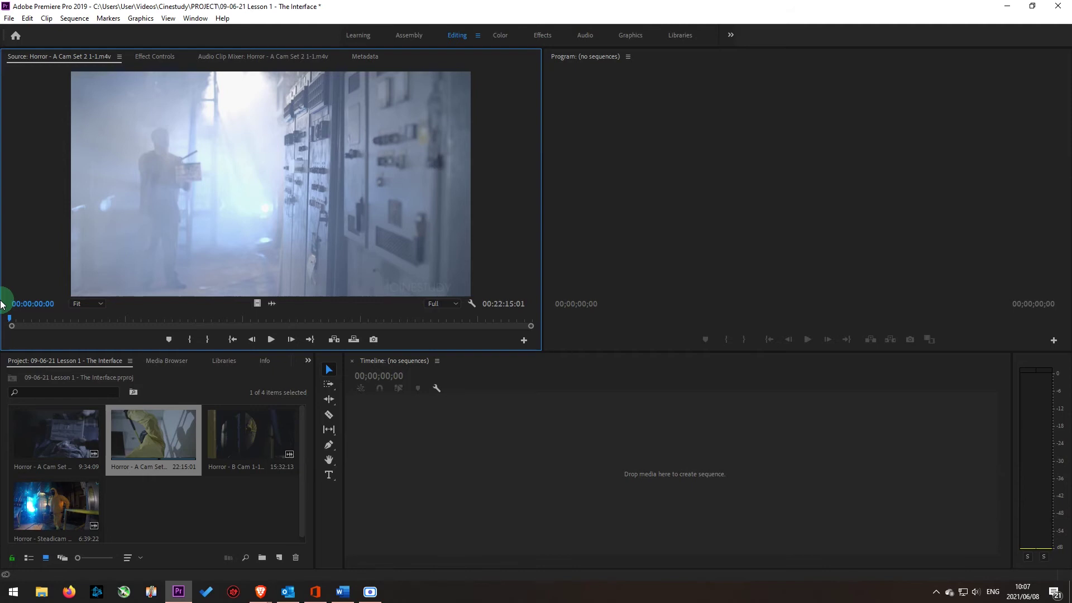
key("space")
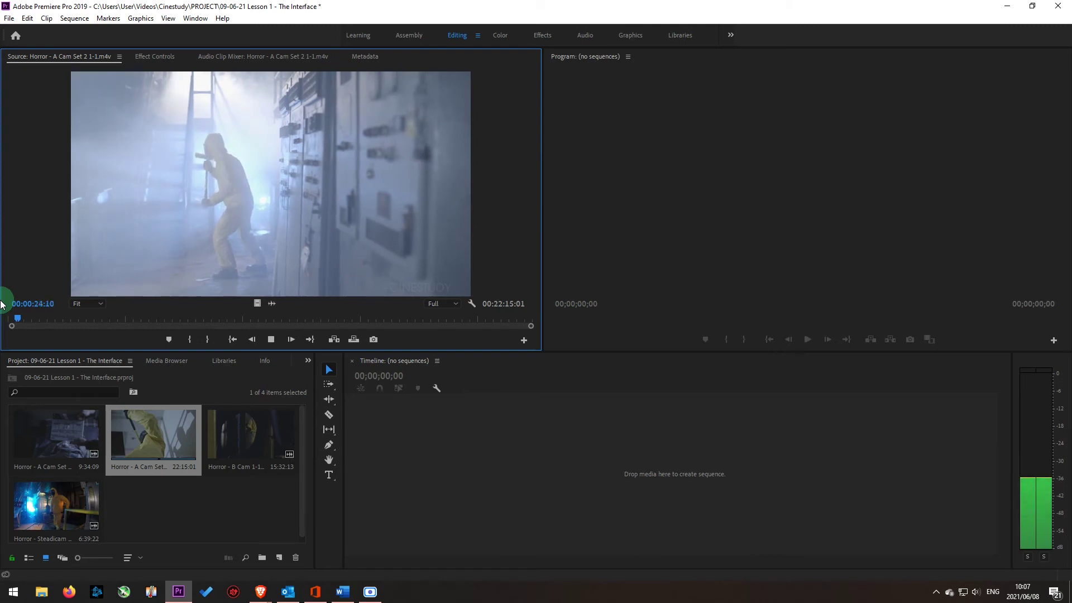
- Mark In at 00:03:10:03 and Out for a 12:01 section of the A Cam Set 2 clip, and return to the In point
left_click(80, 319)
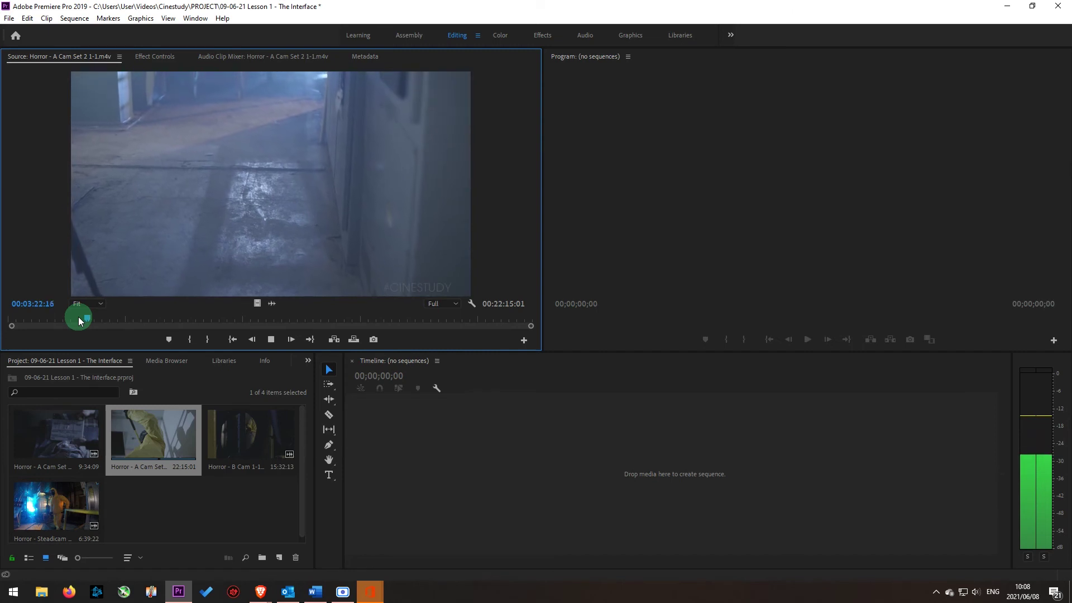
left_click(80, 320)
key("i")
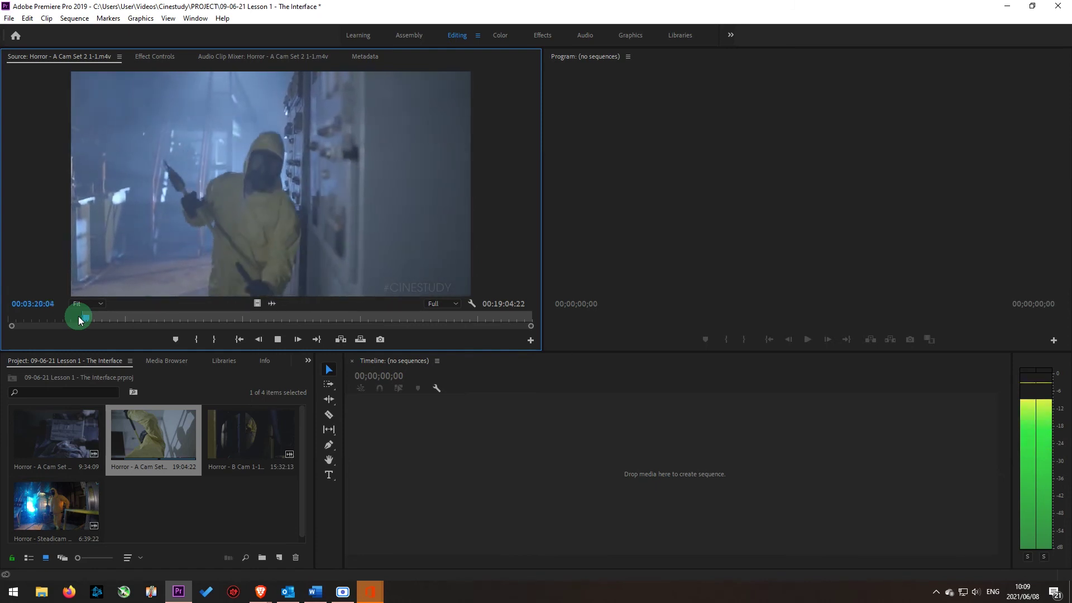
key("o")
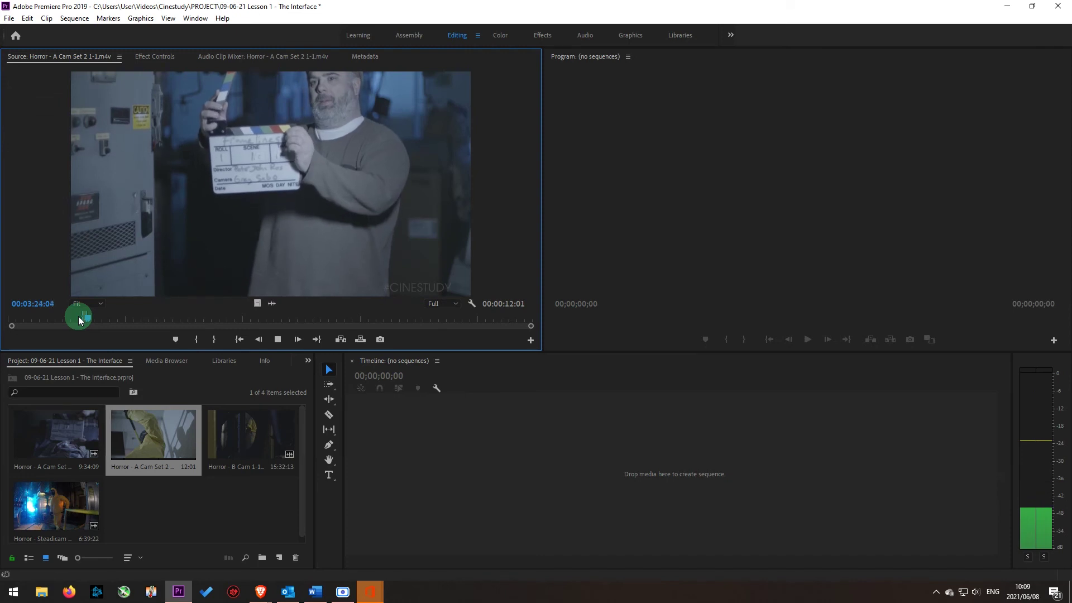
left_click(239, 339)
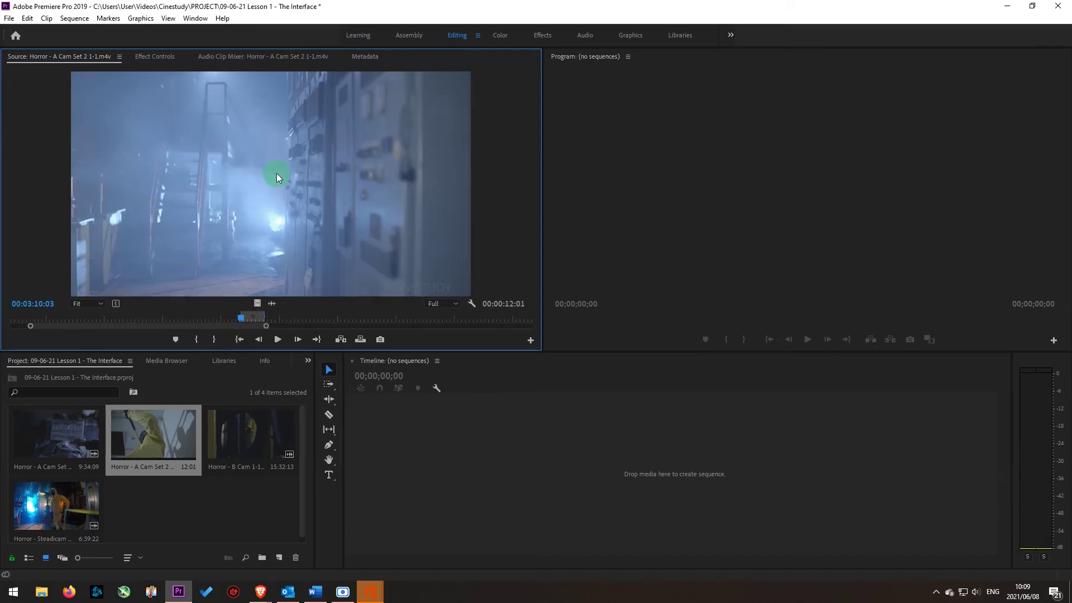
- Create a sequence from the marked A Cam Set 2 section in the empty timeline and rename it "09-06-21 Horror Short v1"
left_click_drag(276, 174, 451, 469)
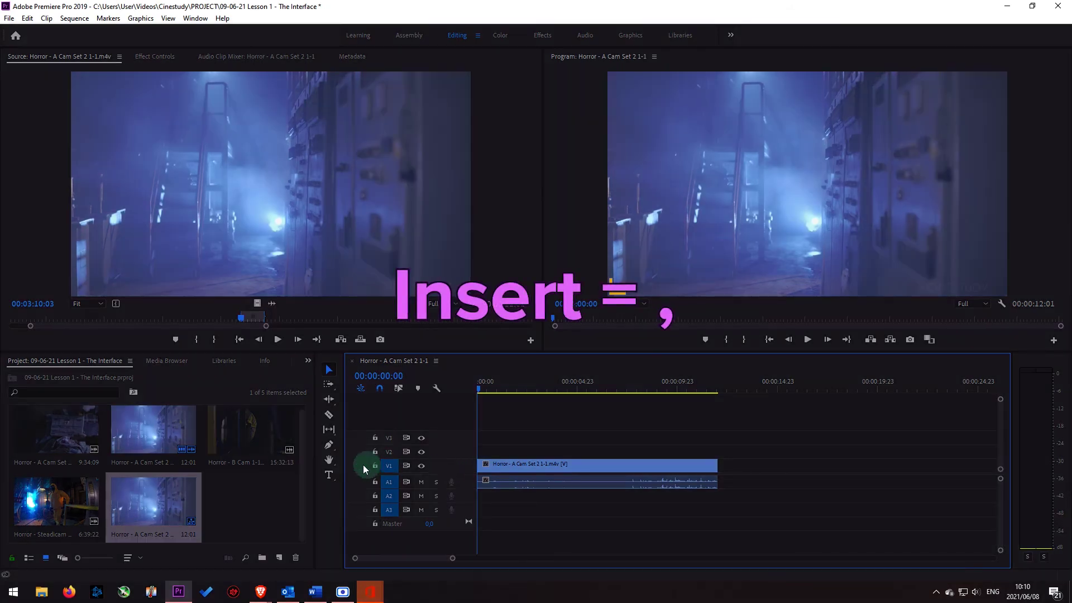
left_click(150, 525)
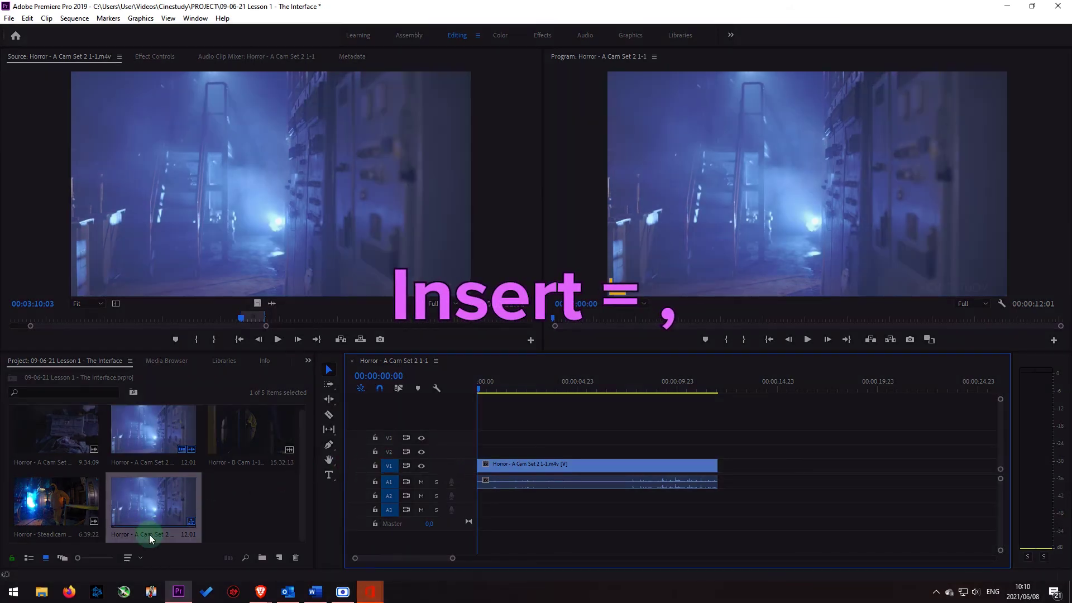
right_click(149, 534)
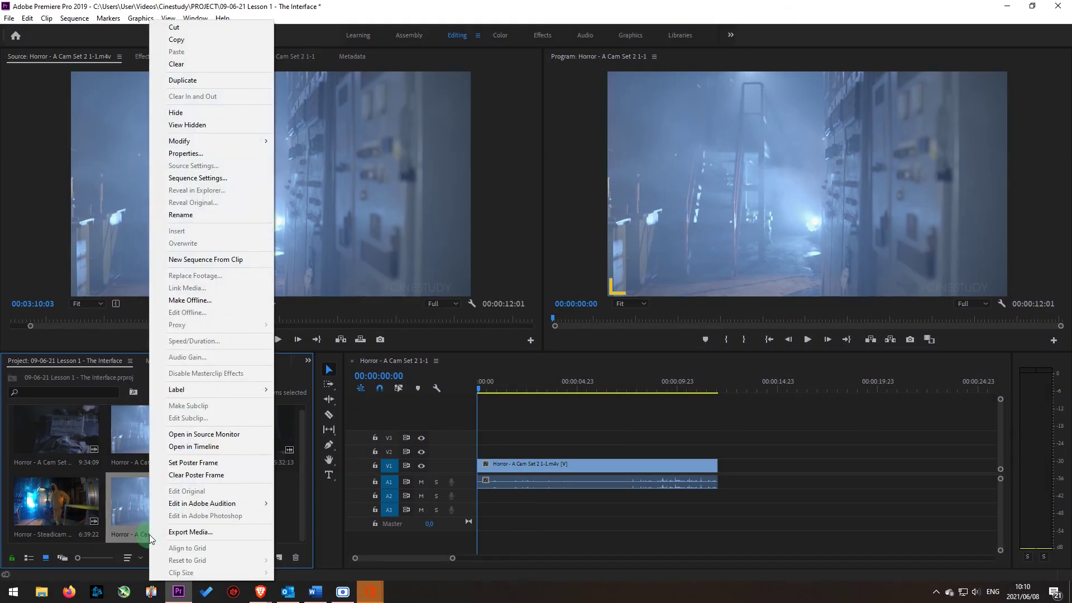
left_click(194, 214)
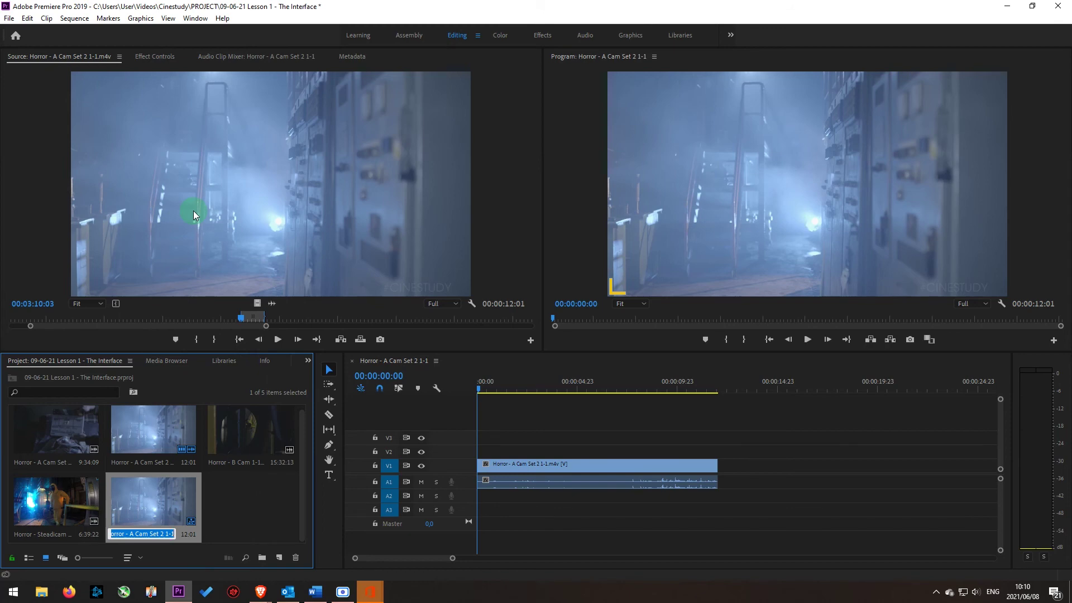
type("09-06-21 Horror Short v1")
key("Tab")
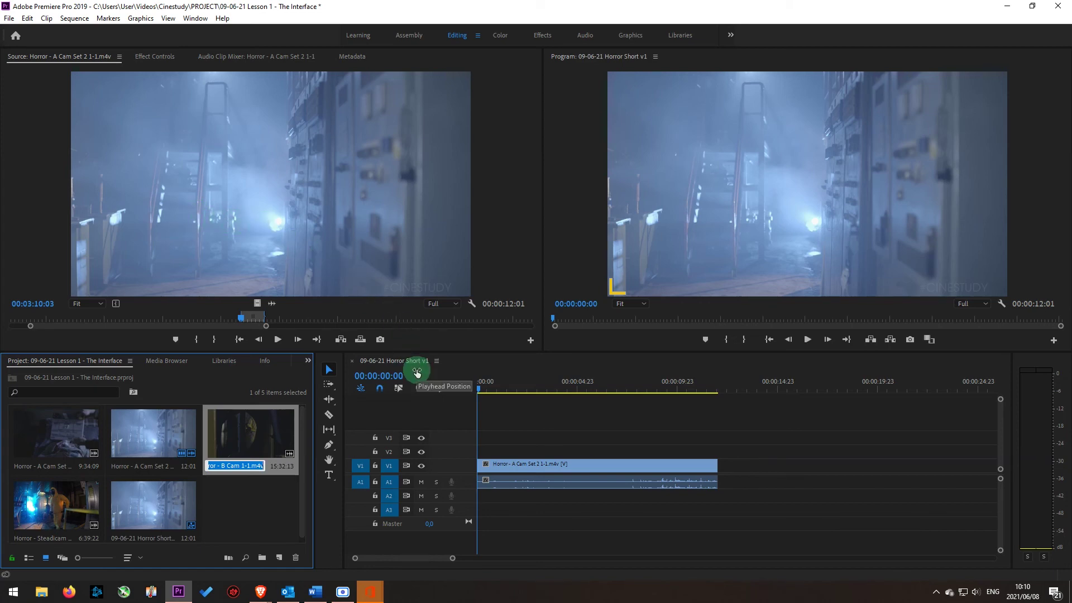
- Play the Horror Short v1 sequence from its start in the timeline
left_click(466, 370)
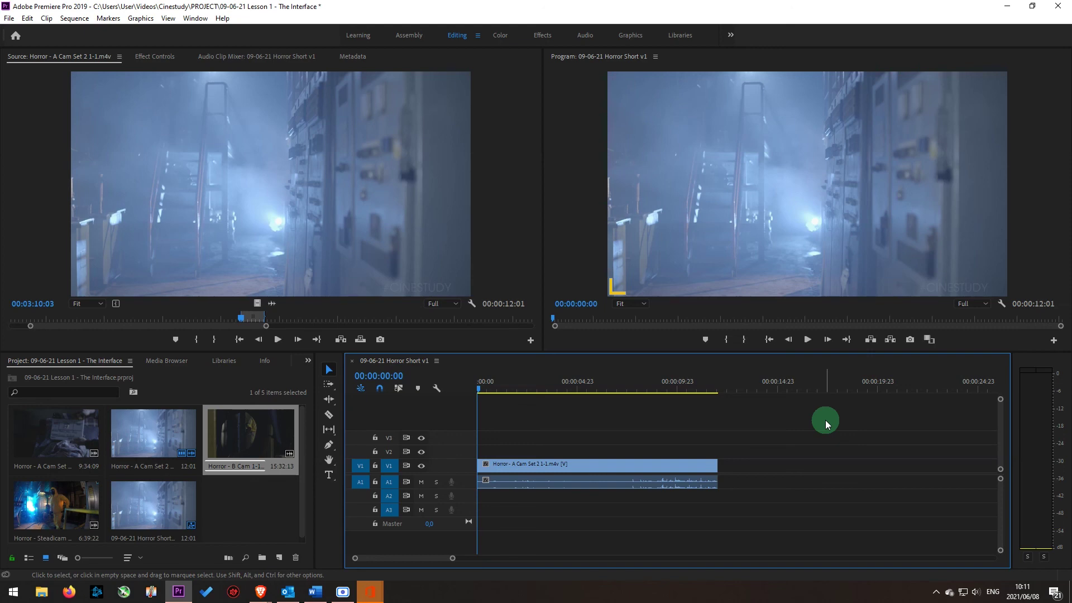
key("space")
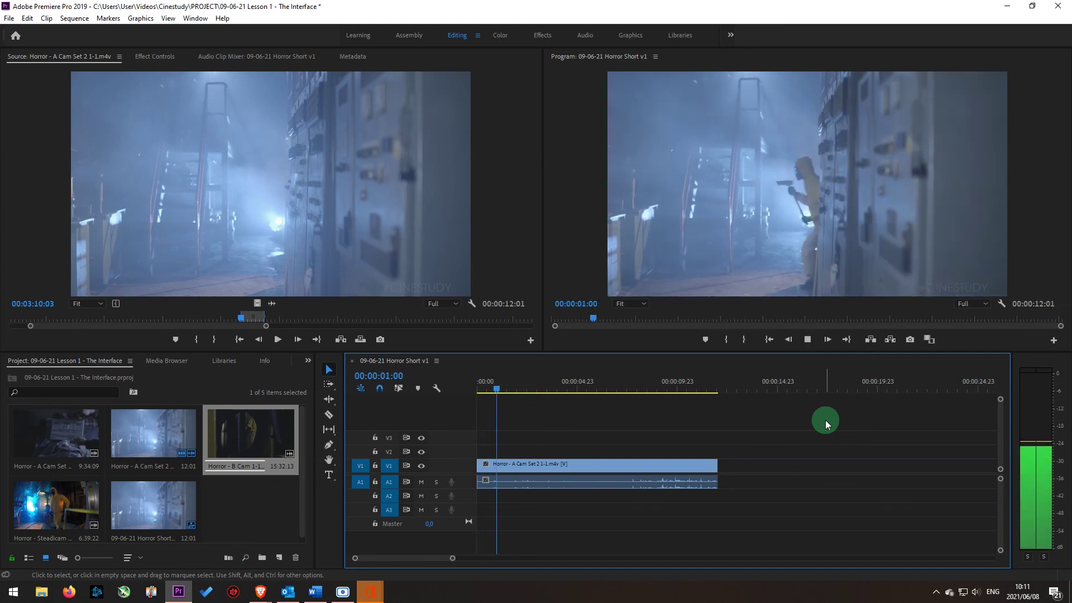